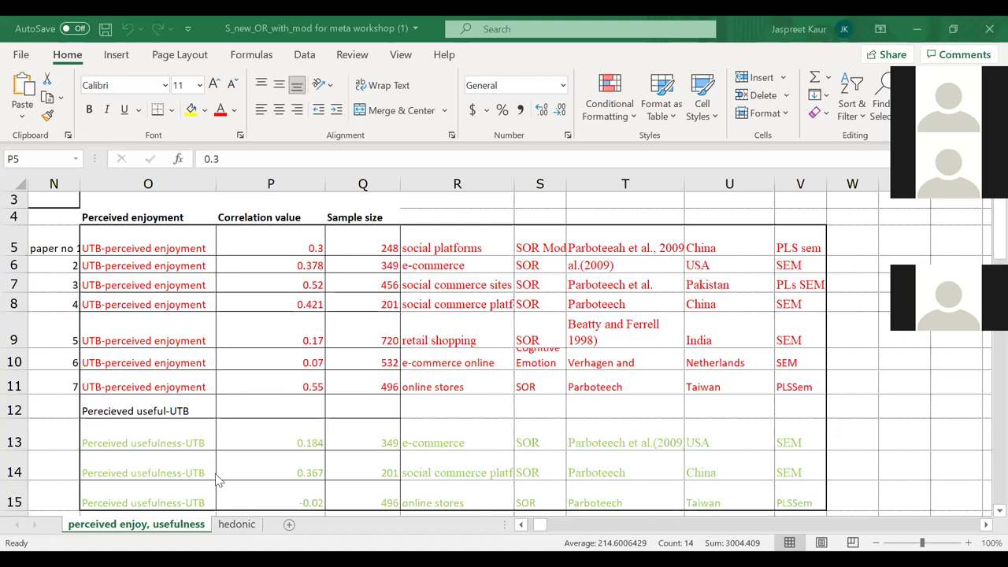
Step: Return to the beginning of the perceived enjoy, usefulness sheet and select the first paper's title in A5
{"action": "left_click", "coordinate": [521, 524]}
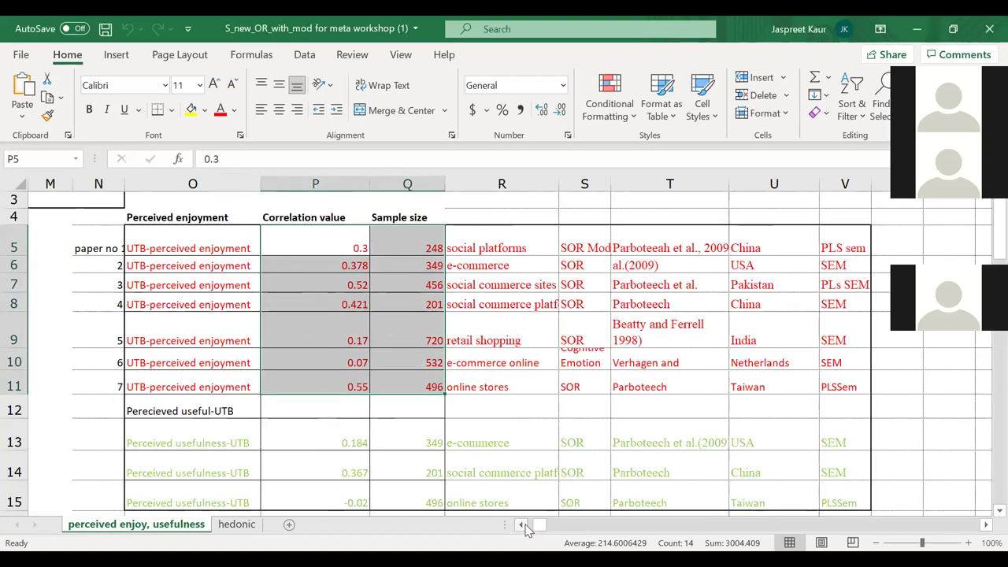
{"action": "left_click", "coordinate": [522, 525]}
{"action": "left_click", "coordinate": [522, 524]}
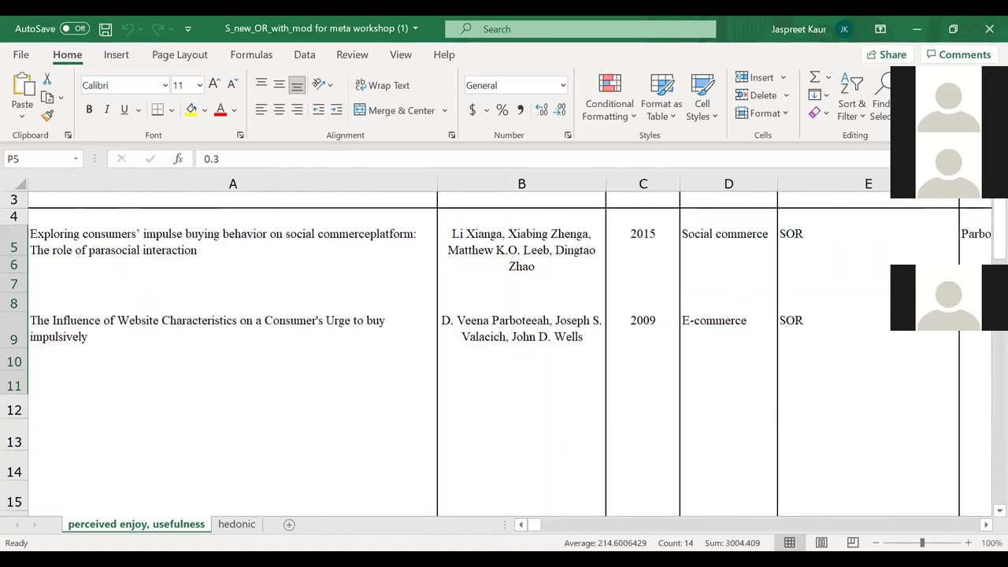
{"action": "scroll", "coordinate": [504, 354], "scroll_direction": "up", "scroll_amount": 1}
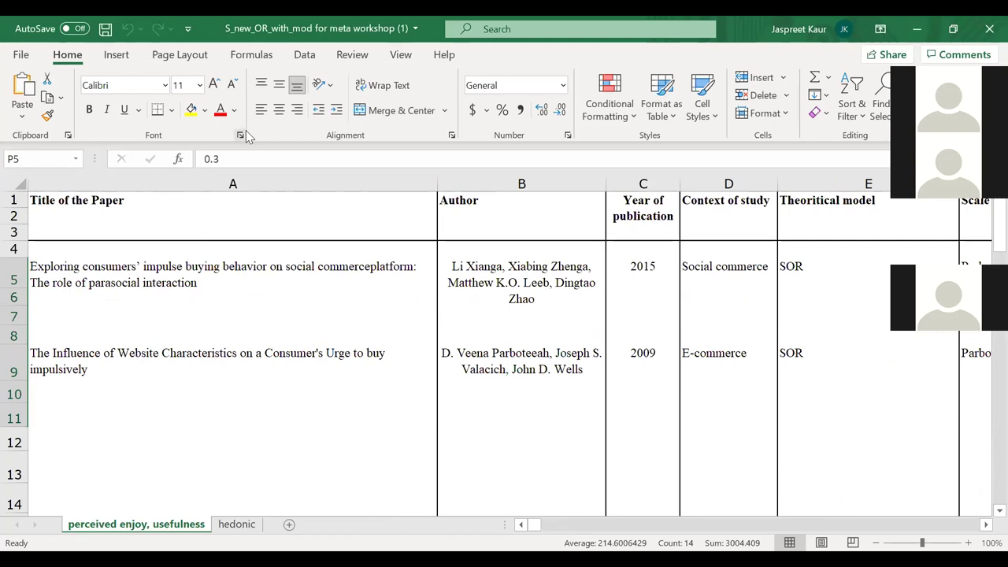
{"action": "left_click", "coordinate": [157, 283]}
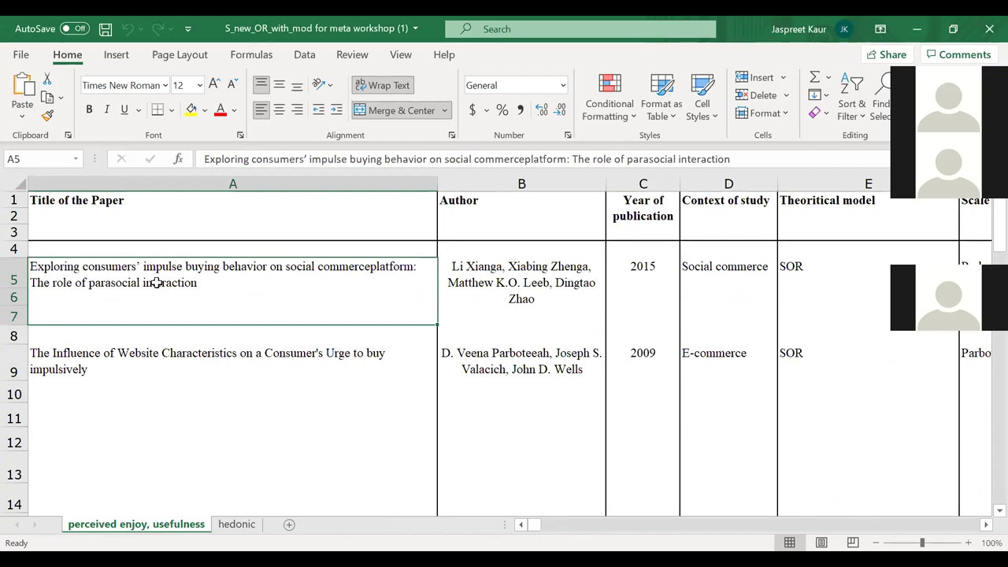
Step: Review the first paper's coded fields in row 5, from author through publication year, context, model, scale, location and technique to dependent variable
{"action": "key", "text": "Right"}
{"action": "key", "text": "Right"}
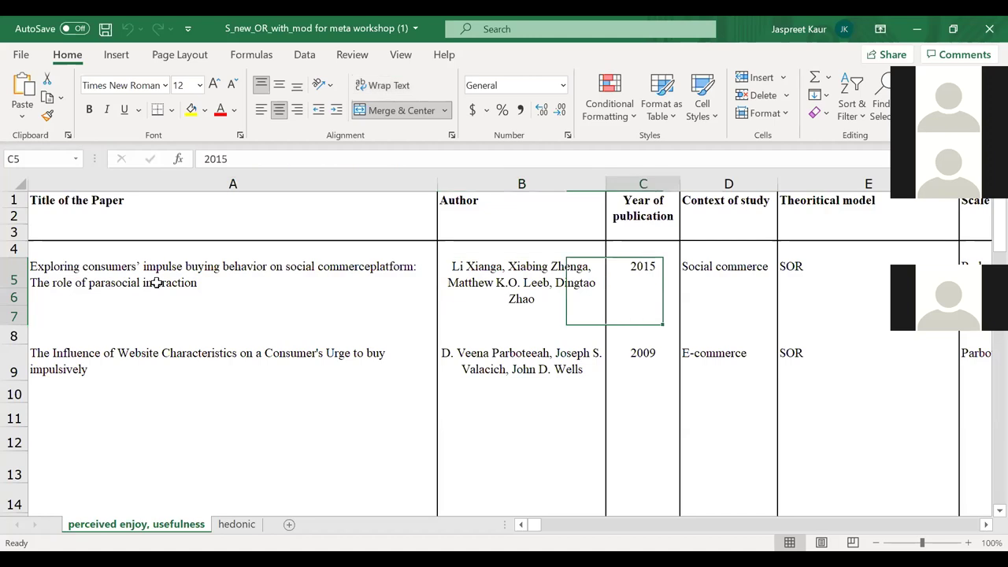
{"action": "key", "text": "Right"}
{"action": "key", "text": "Right"}
{"action": "key", "text": "Right"}
{"action": "key", "text": "Right"}
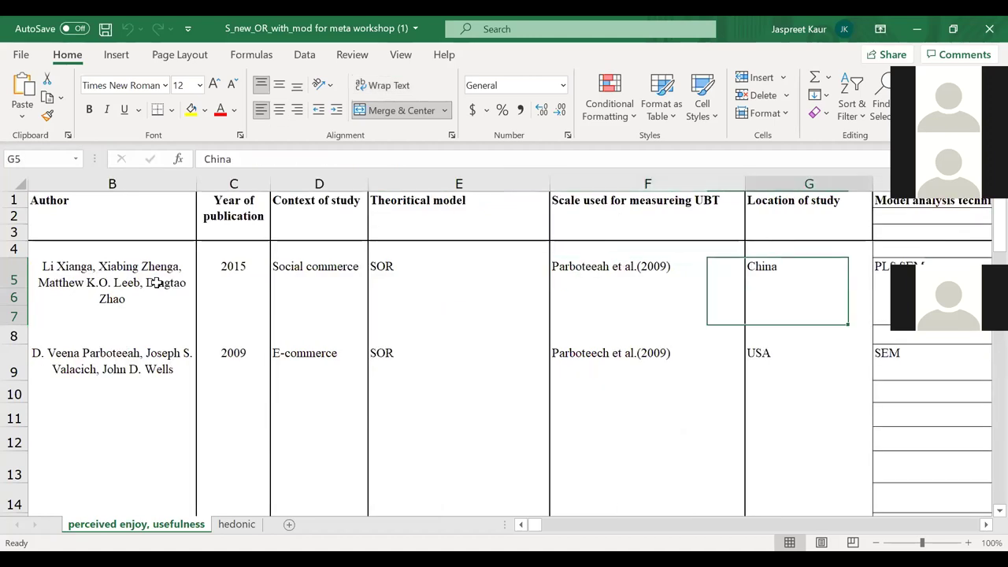
{"action": "key", "text": "Right"}
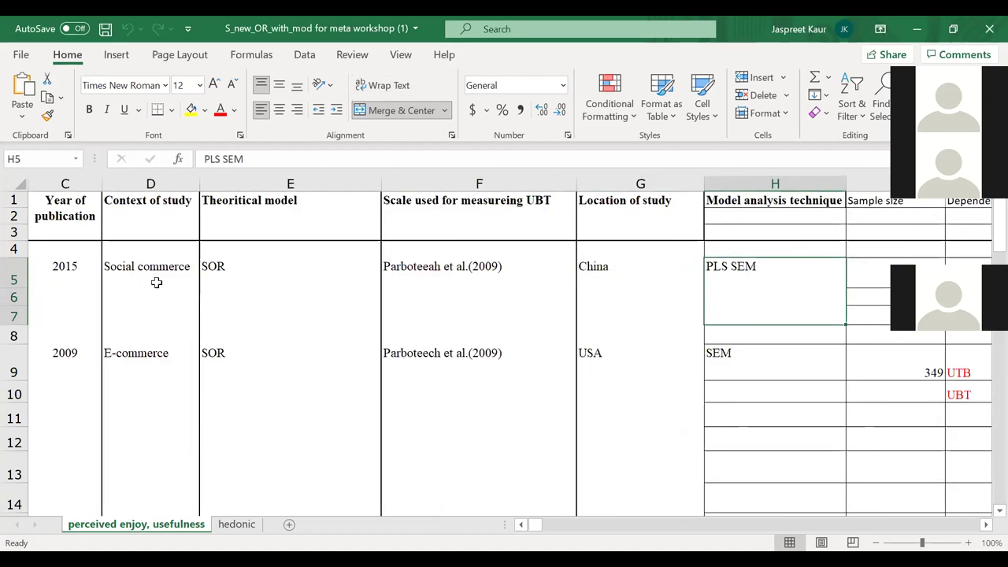
{"action": "key", "text": "Right"}
{"action": "key", "text": "Right"}
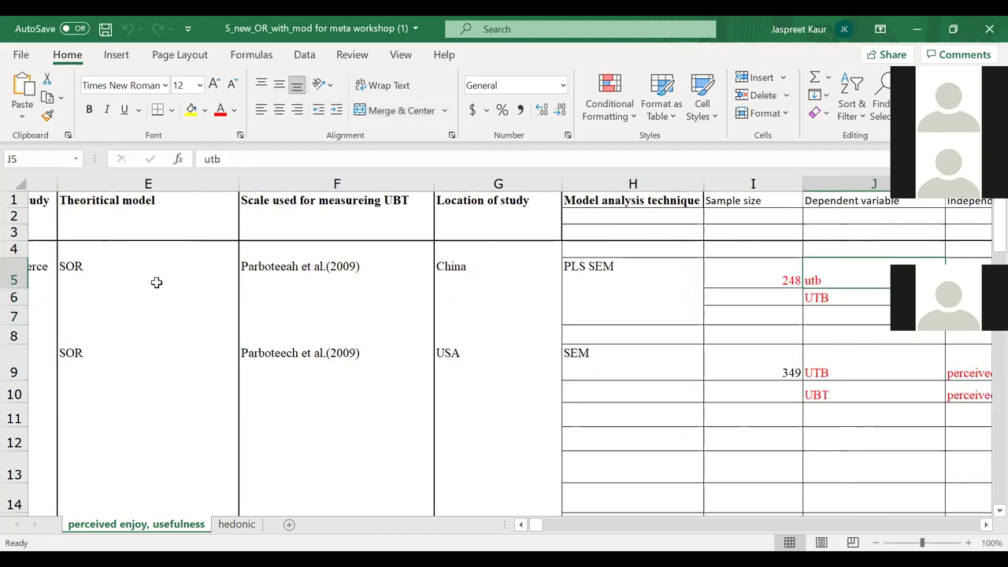
{"action": "scroll", "coordinate": [157, 282], "scroll_direction": "right", "scroll_amount": 1}
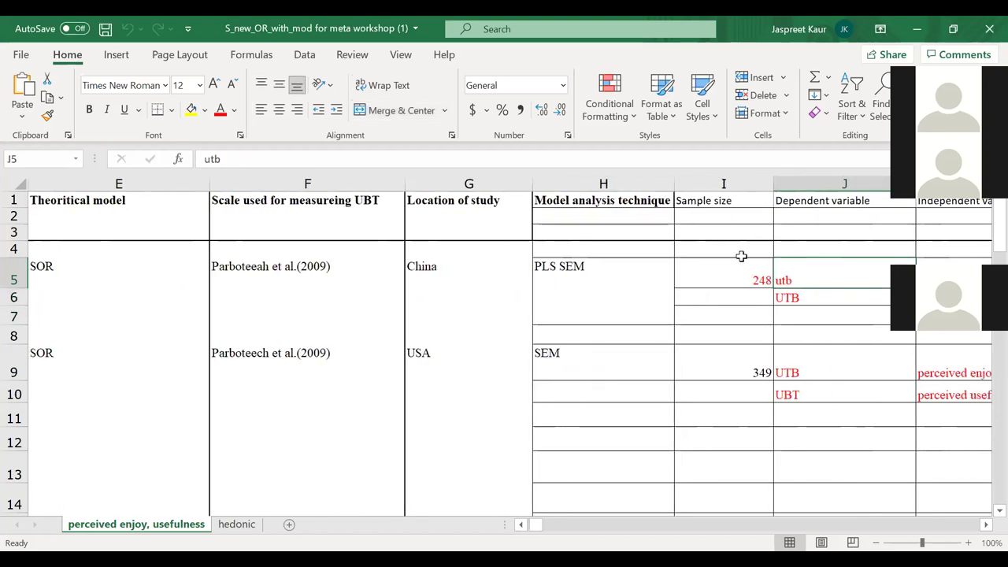
Step: Examine the first paper's sample size and correlation, and select both papers' dependent and independent variable entries in J5:K5 and J9:K10
{"action": "left_click", "coordinate": [720, 273]}
{"action": "key", "text": "Right"}
{"action": "key", "text": "Right"}
{"action": "key", "text": "Right"}
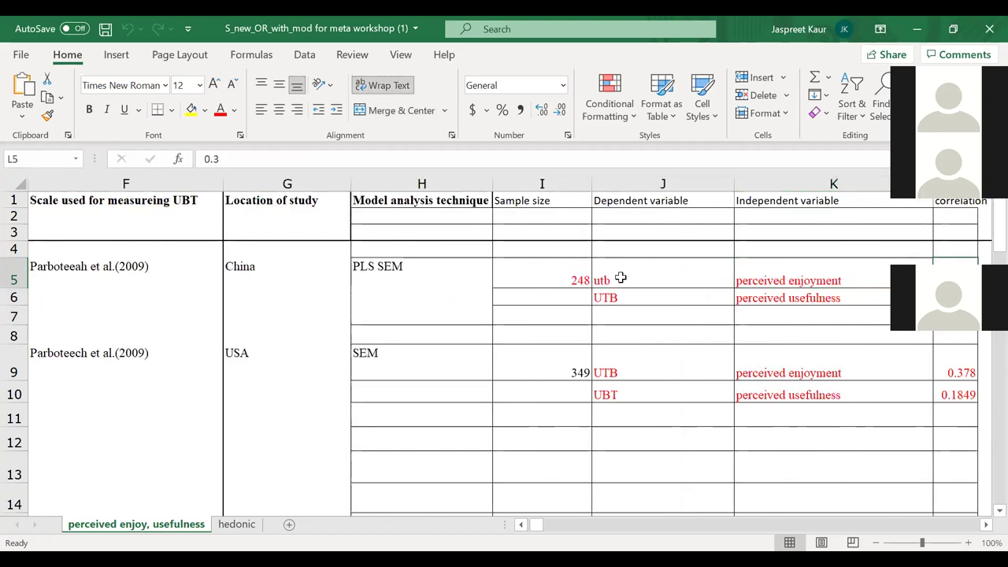
{"action": "left_click_drag", "start_coordinate": [620, 277], "coordinate": [791, 279]}
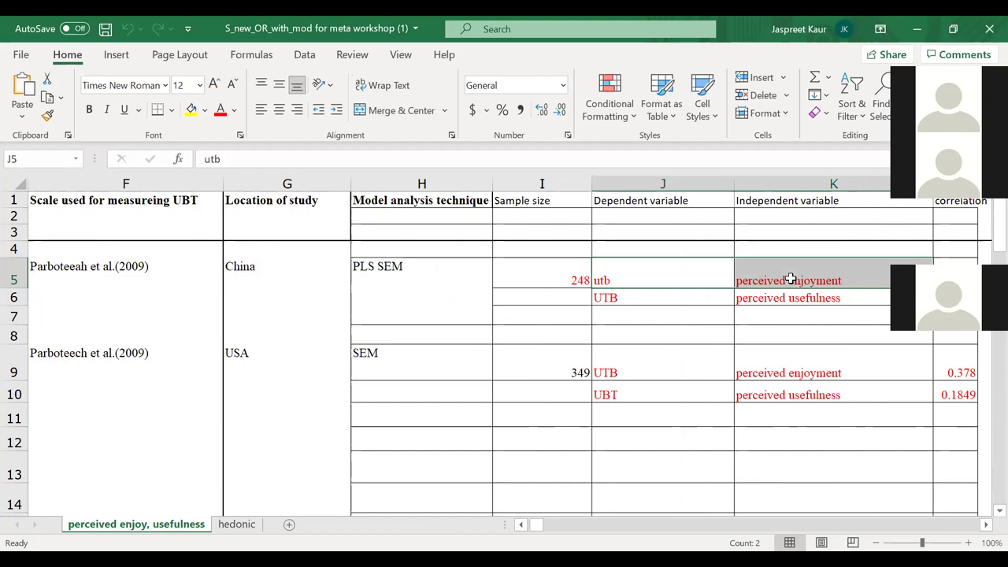
{"action": "left_click_drag", "start_coordinate": [631, 371], "coordinate": [810, 386]}
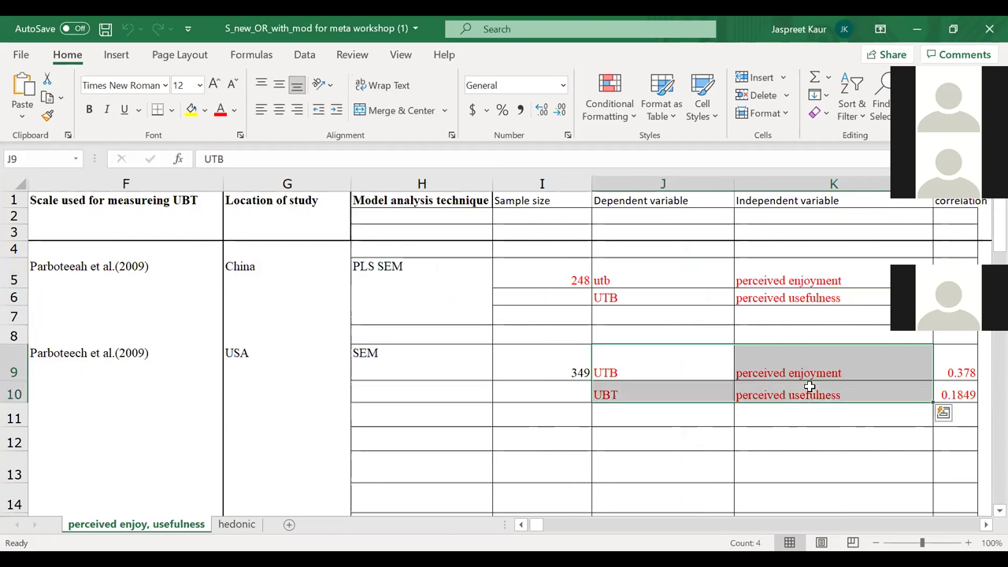
Step: Select the UTB-perceived enjoyment summary rows O5:V11, covering correlation, sample size, context, model, scale, country and technique
{"action": "left_click", "coordinate": [987, 529]}
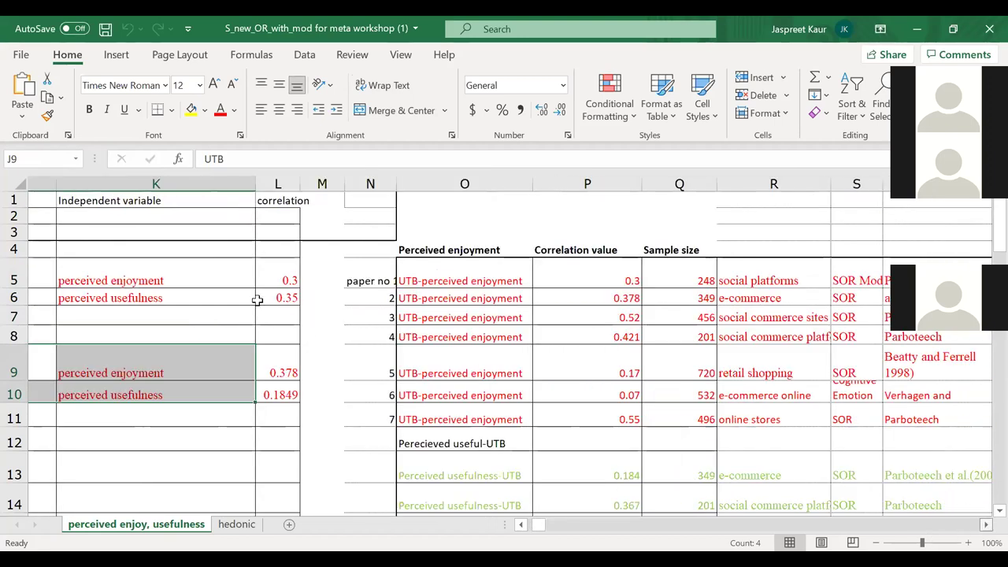
{"action": "scroll", "coordinate": [203, 274], "scroll_direction": "right", "scroll_amount": 2}
{"action": "left_click_drag", "start_coordinate": [197, 273], "coordinate": [886, 419]}
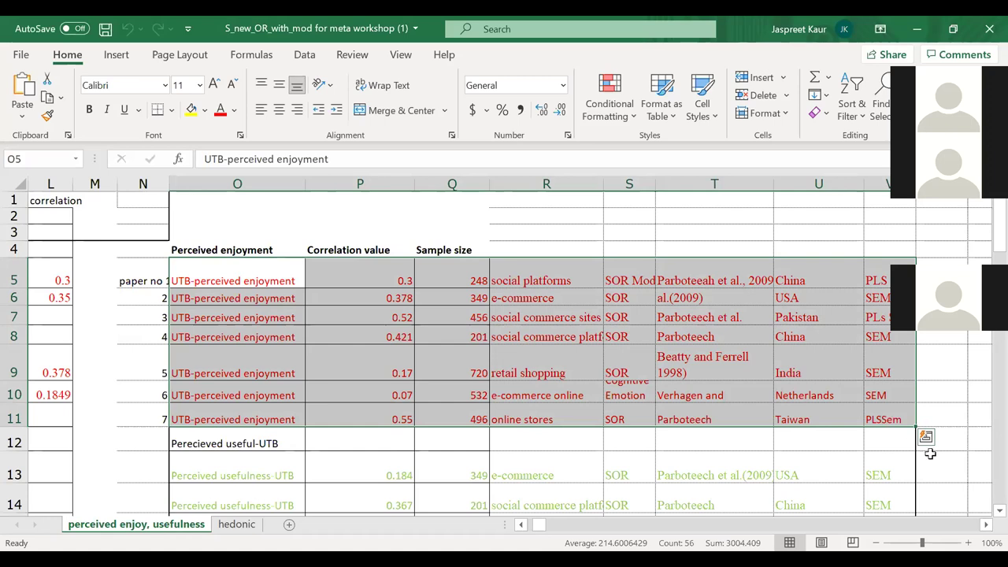
Step: Select the perceived usefulness-UTB summary rows O13:V15 below the perceived enjoyment block
{"action": "scroll", "coordinate": [985, 521], "scroll_direction": "down", "scroll_amount": 1}
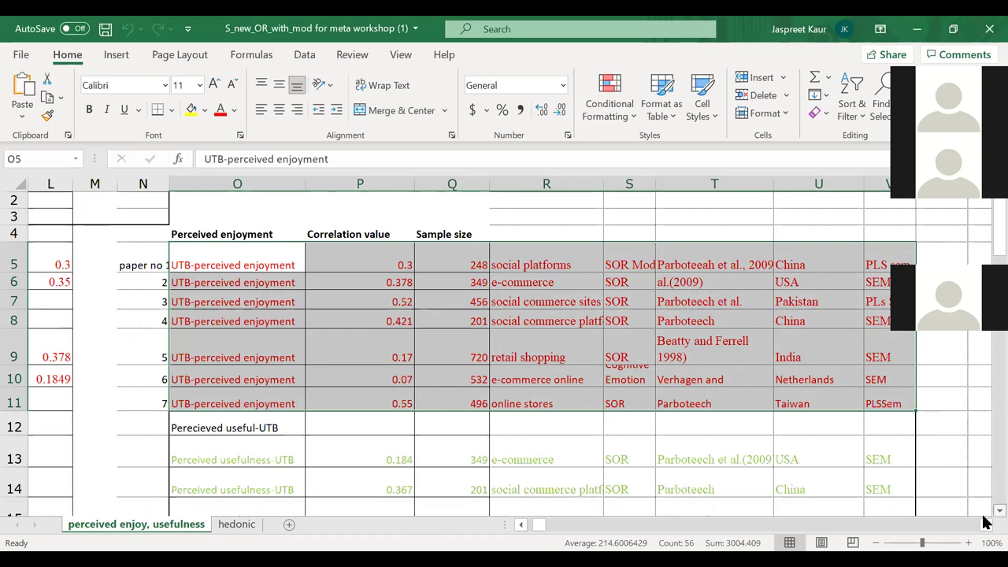
{"action": "scroll", "coordinate": [985, 521], "scroll_direction": "down", "scroll_amount": 3}
{"action": "scroll", "coordinate": [203, 340], "scroll_direction": "down", "scroll_amount": 1}
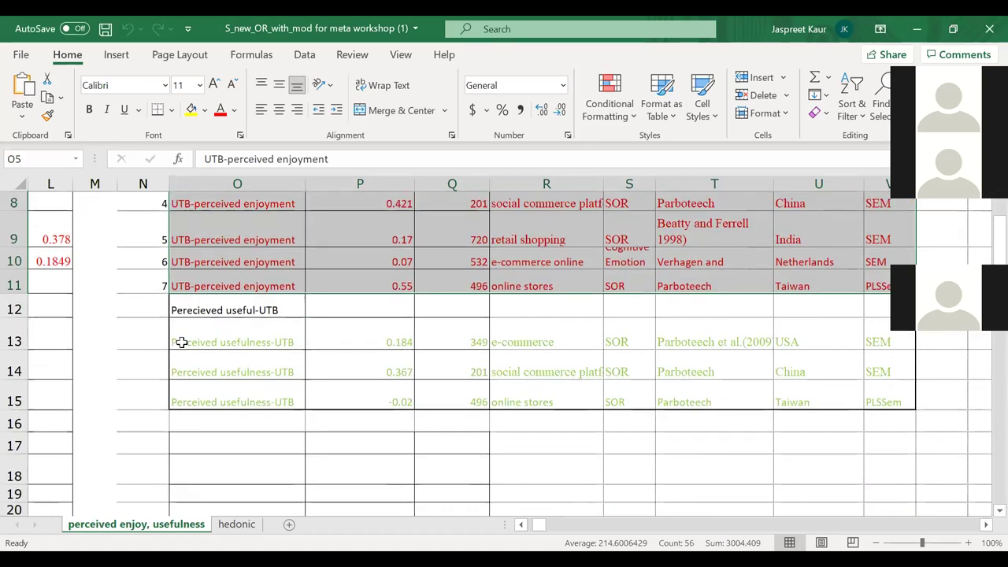
{"action": "left_click_drag", "start_coordinate": [236, 342], "coordinate": [832, 398]}
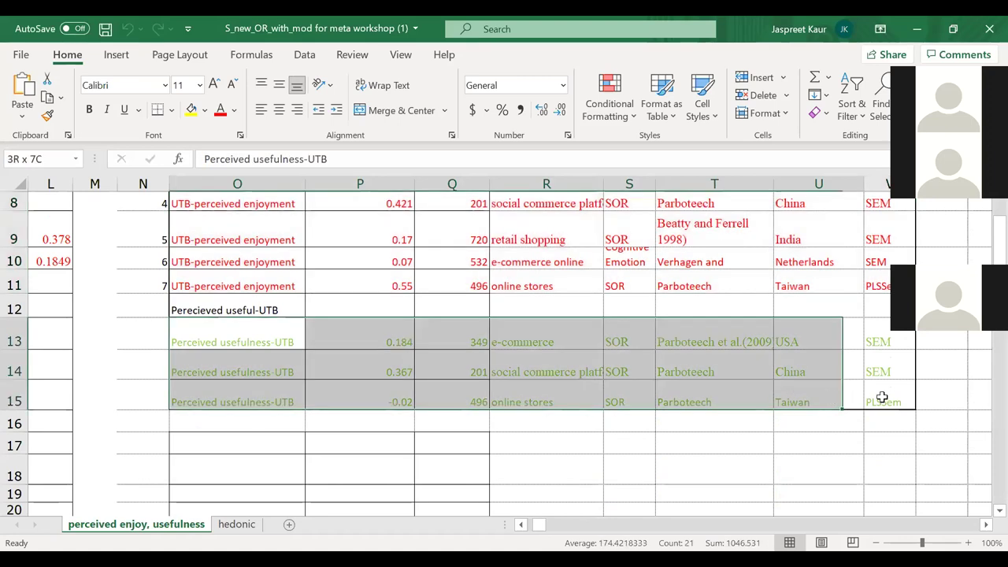
{"action": "key", "text": "shift+Right"}
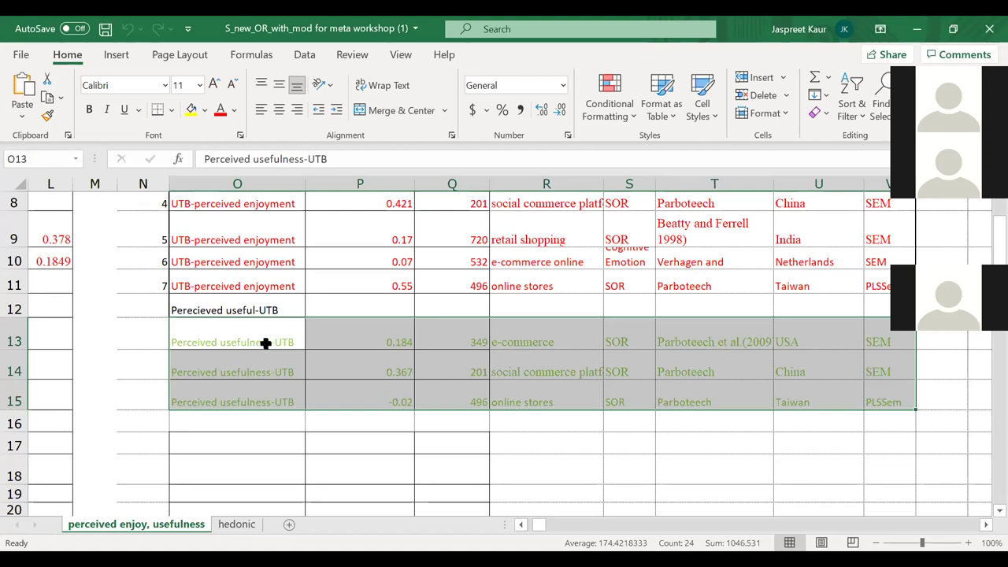
Step: Look back along row 13 across the individual paper coding columns, and return to the perceived usefulness correlation cell P13
{"action": "left_click", "coordinate": [266, 342]}
{"action": "key", "text": "Left"}
{"action": "key", "text": "Left"}
{"action": "key", "text": "Left"}
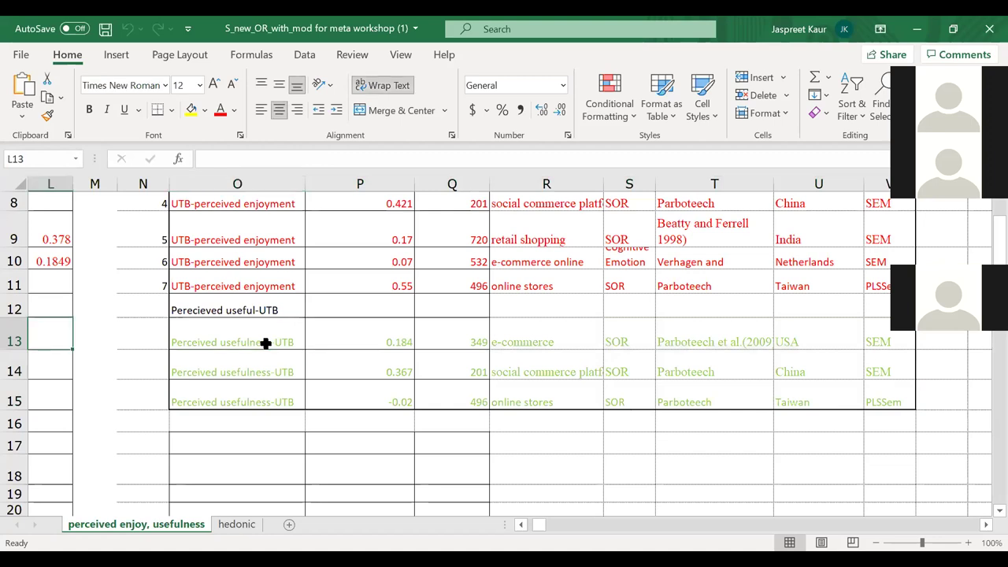
{"action": "key", "text": "Left"}
{"action": "key", "text": "Left"}
{"action": "key", "text": "Left"}
{"action": "key", "text": "Left"}
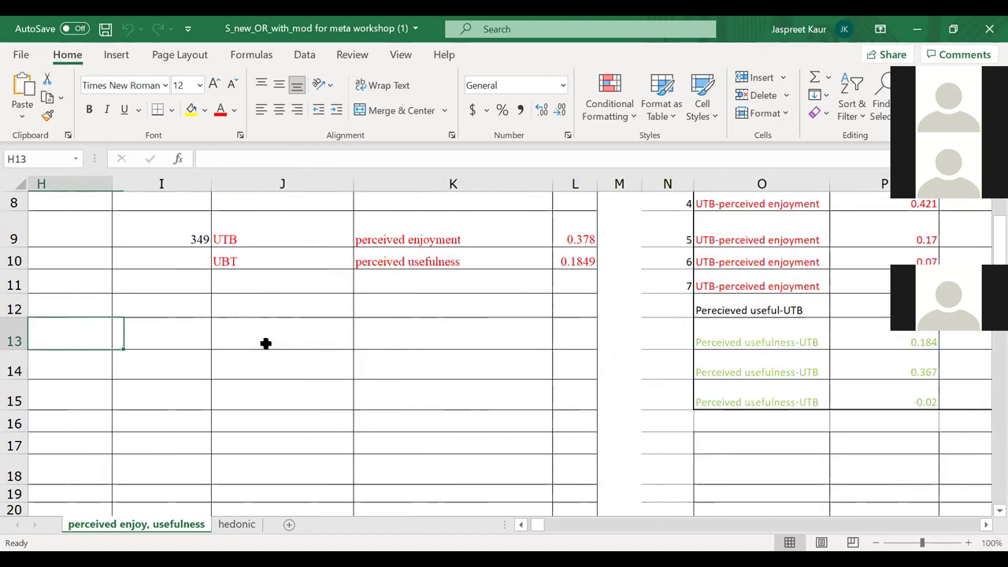
{"action": "key", "text": "Left"}
{"action": "key", "text": "Left"}
{"action": "key", "text": "Left"}
{"action": "key", "text": "Left"}
{"action": "key", "text": "Left"}
{"action": "key", "text": "Left"}
{"action": "key", "text": "Right"}
{"action": "key", "text": "Right"}
{"action": "key", "text": "Right"}
{"action": "key", "text": "Right"}
{"action": "key", "text": "Right"}
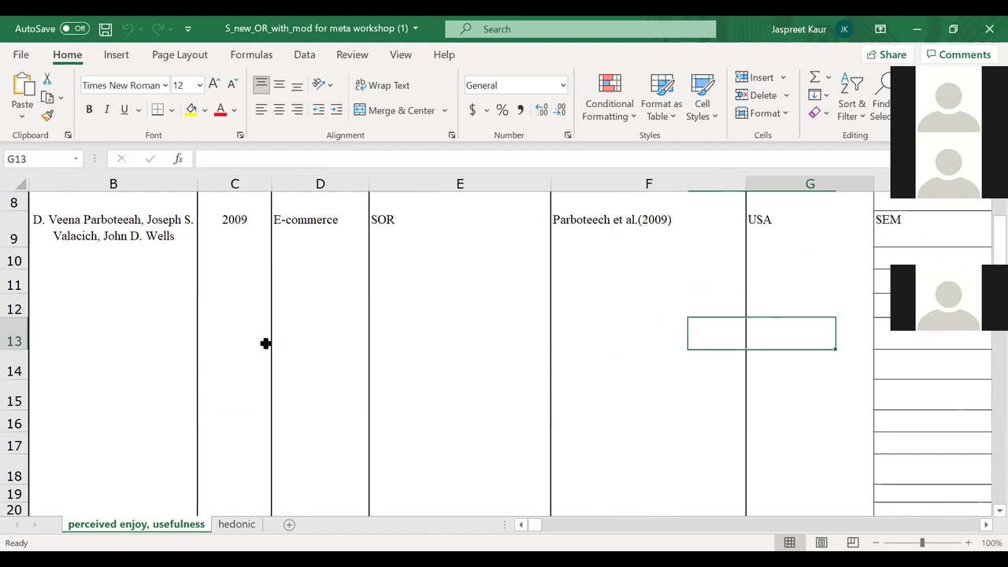
{"action": "key", "text": "Right"}
{"action": "key", "text": "Right"}
{"action": "key", "text": "Right"}
{"action": "key", "text": "Right"}
{"action": "key", "text": "Right"}
{"action": "key", "text": "Right"}
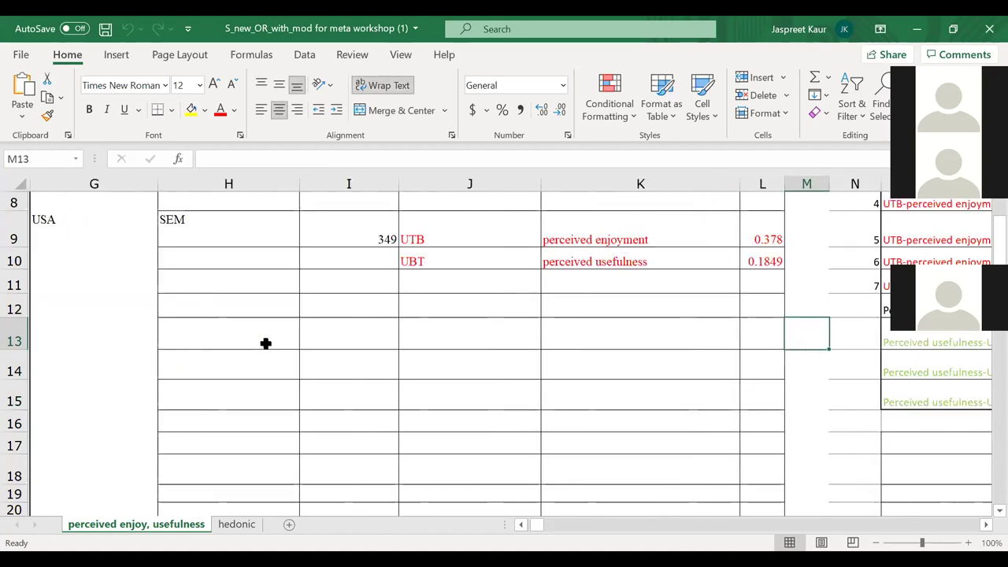
{"action": "key", "text": "Right"}
{"action": "key", "text": "Right"}
{"action": "key", "text": "Right"}
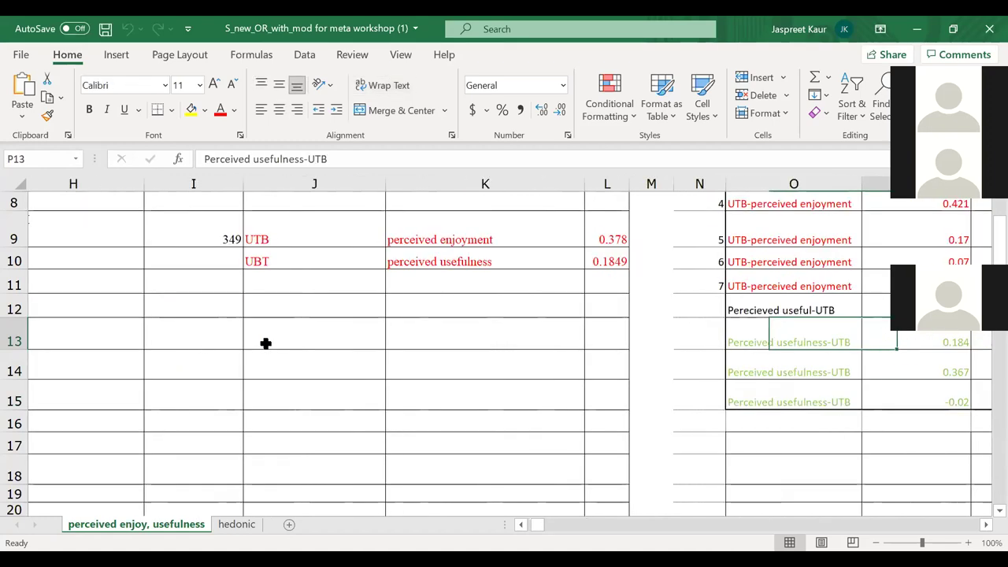